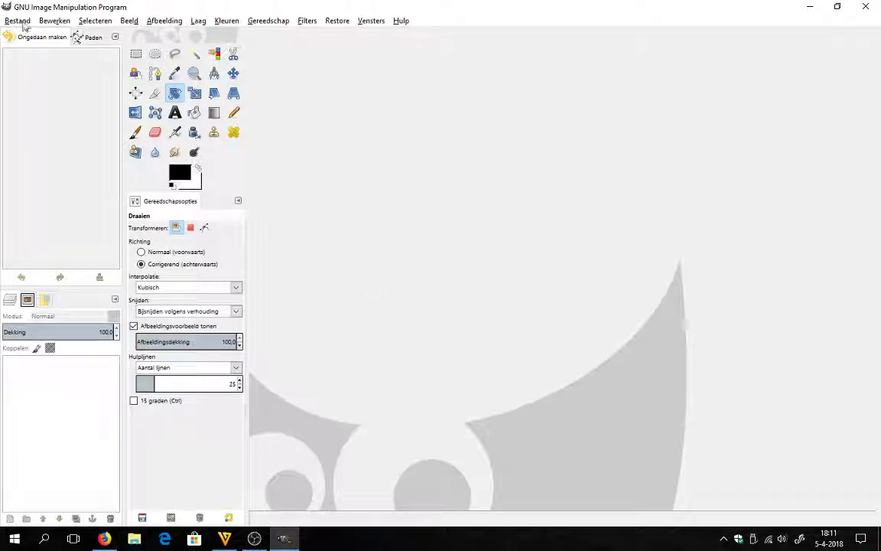
- Open DSC_9193.JPG and P1150188.JPG together from the foto's-2017 folder
click(16, 21)
click(35, 59)
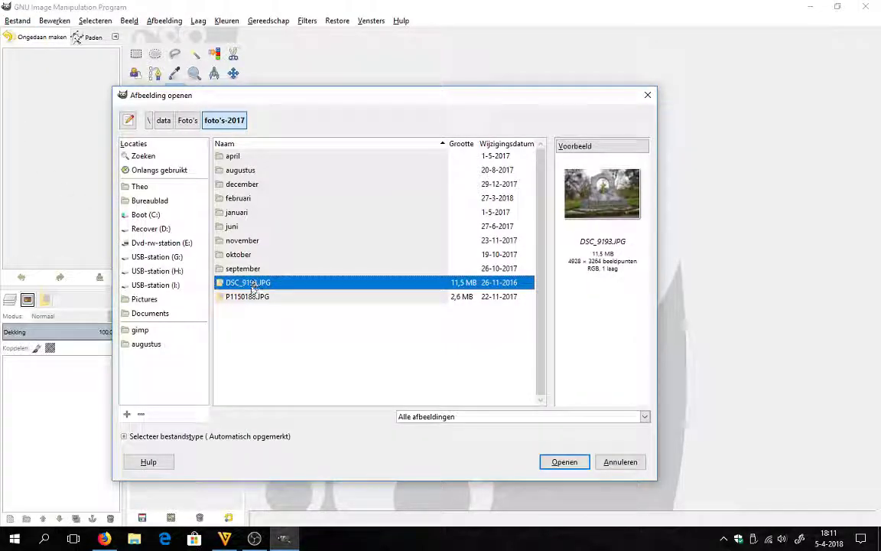
shift+click(230, 297)
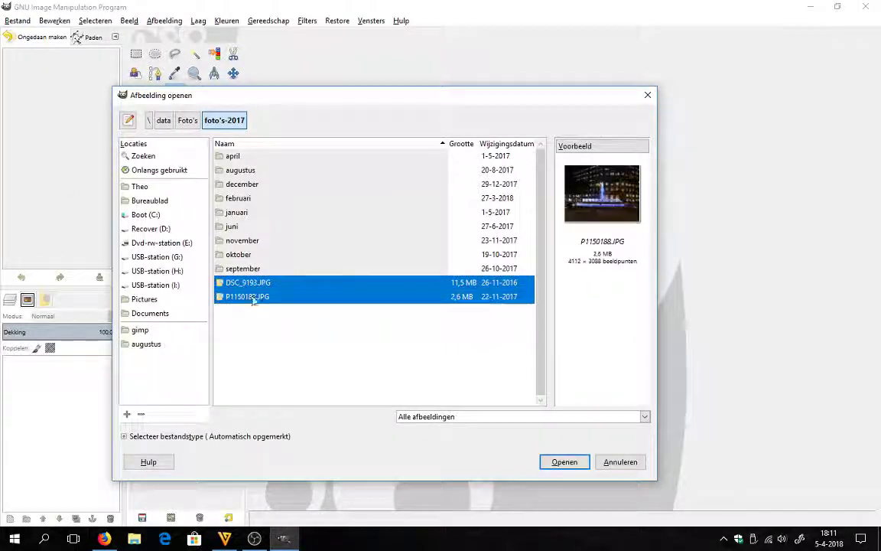
click(565, 462)
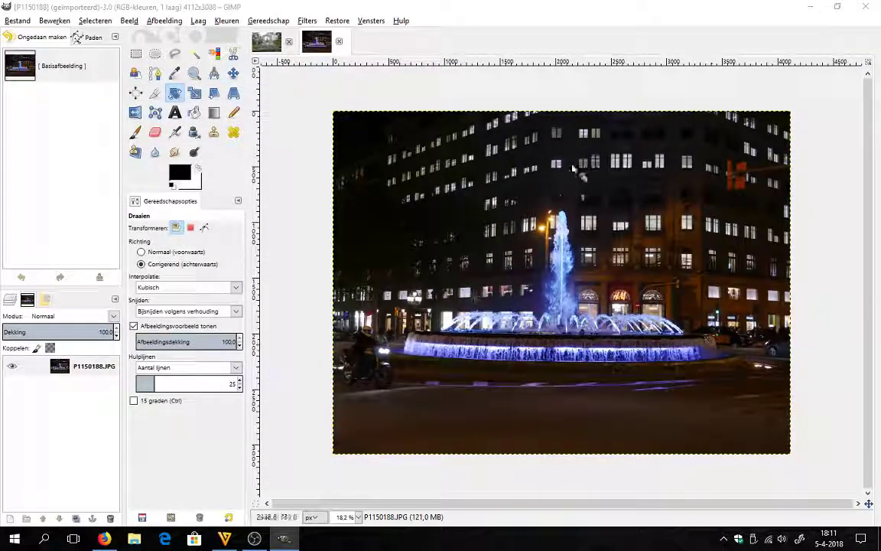
- Show the DSC_9193 statue photo and set Rotate clipping to Bijsnijden volgens verhouding
click(266, 41)
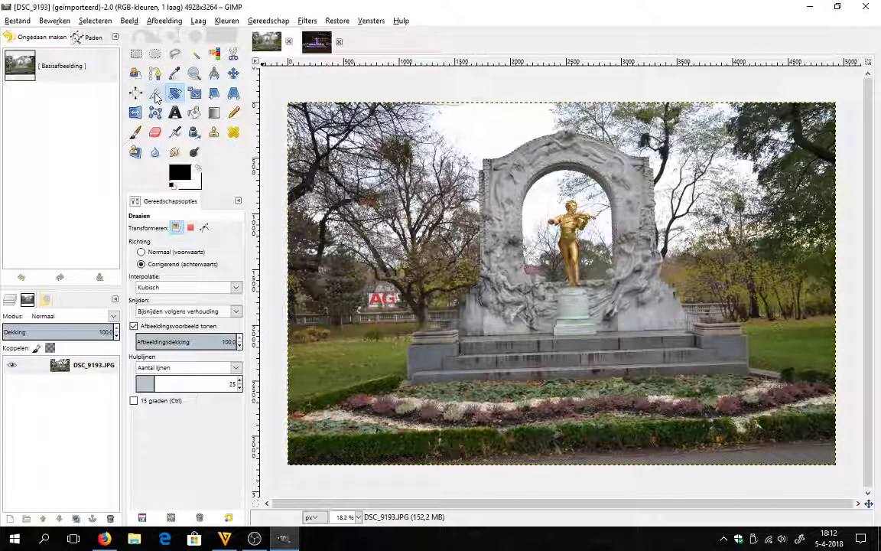
click(155, 94)
click(175, 92)
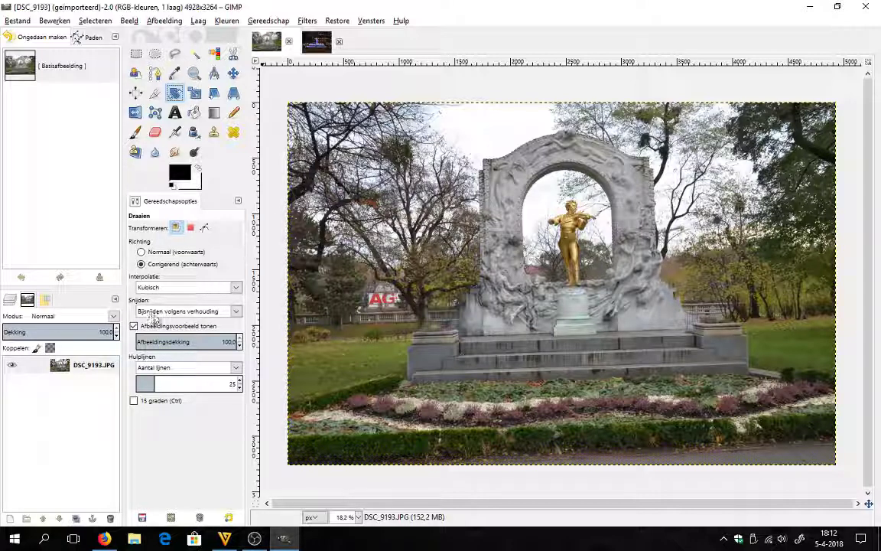
click(236, 312)
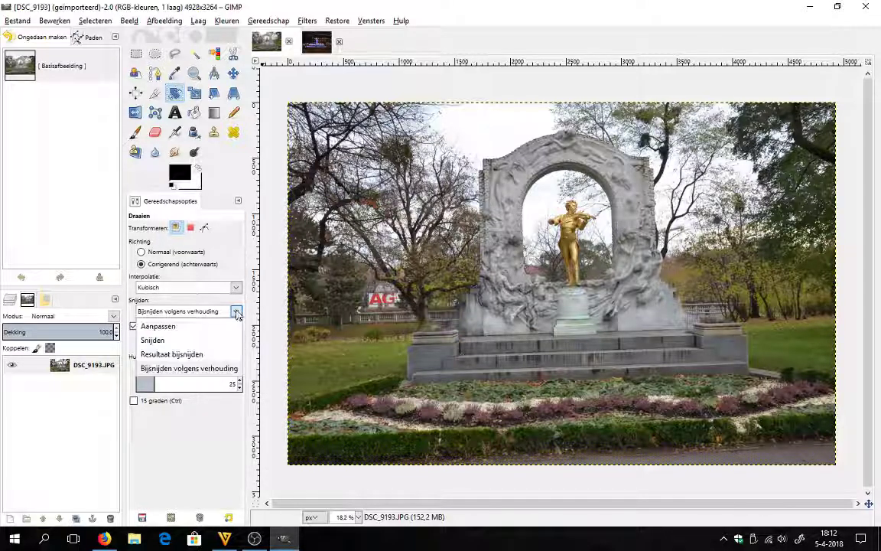
click(237, 314)
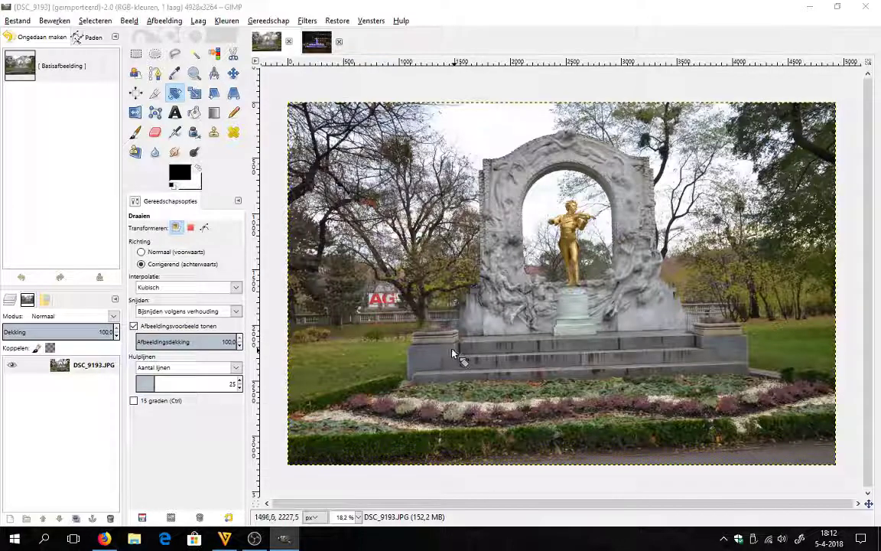
- Rotate the statue photo by -1.38° so the monument is level, and apply
drag(455, 354, 450, 358)
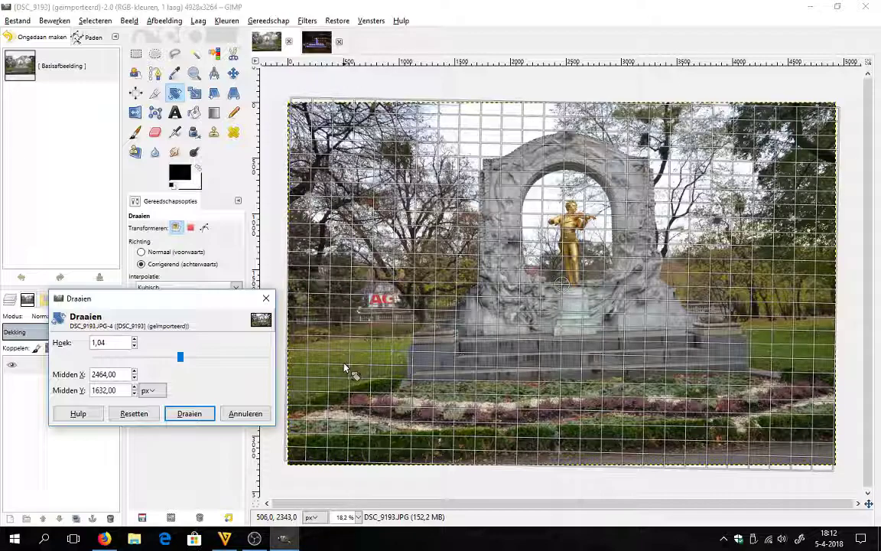
drag(351, 368, 350, 375)
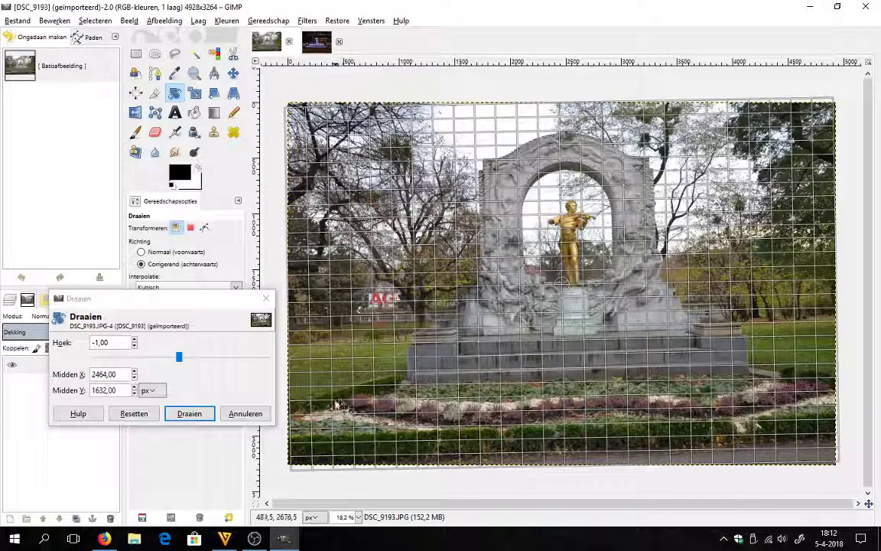
drag(338, 403, 340, 406)
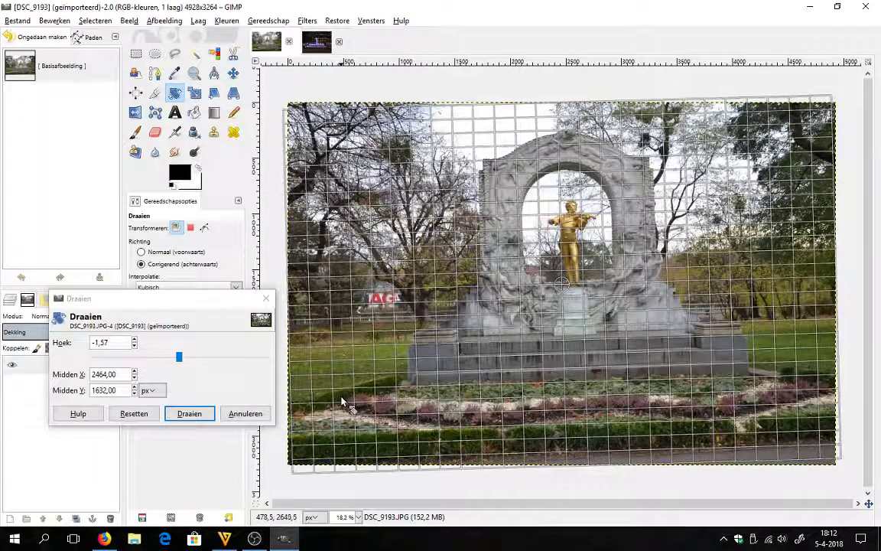
click(196, 415)
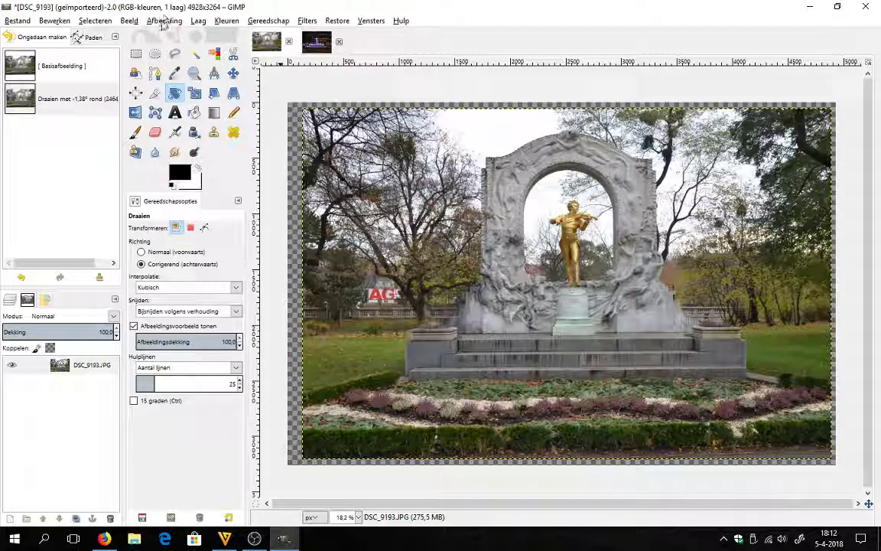
- Fit the canvas to the rotated layer, giving a 4757×3151 image
click(165, 22)
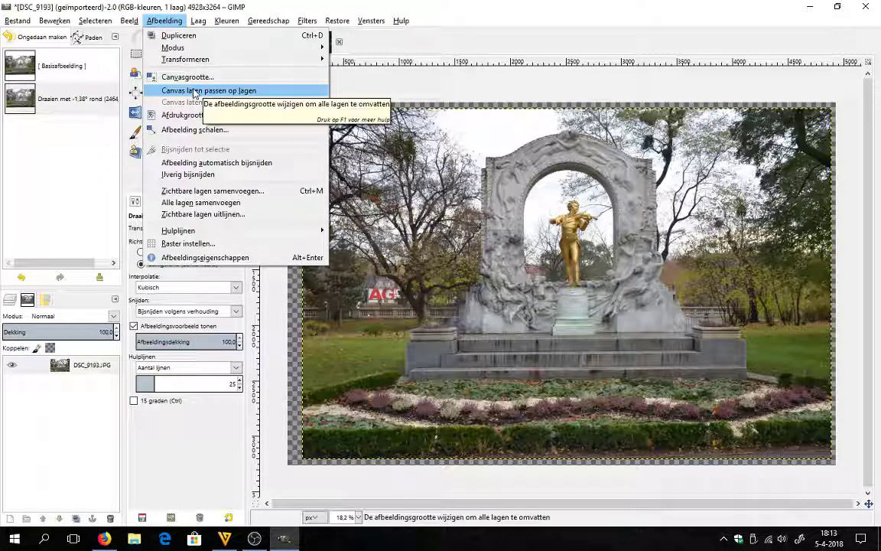
click(194, 91)
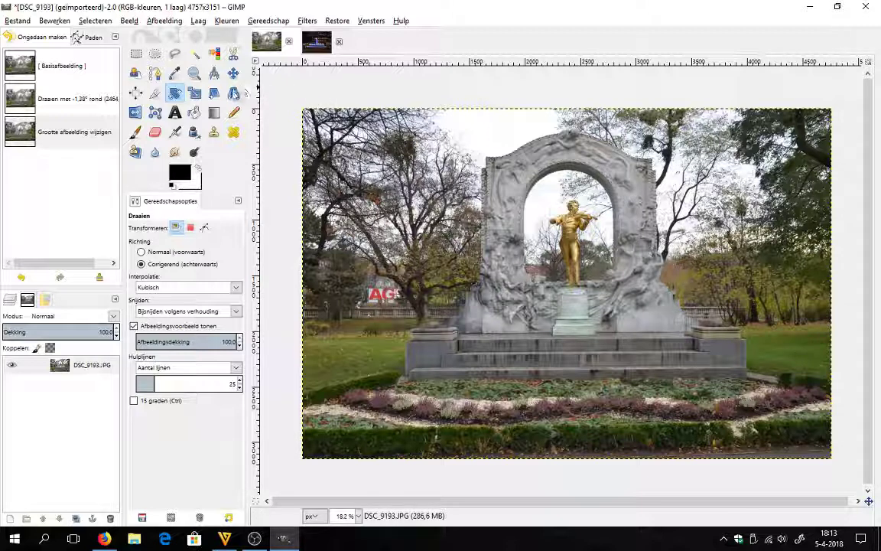
- Set the Crop tool to a fixed 16:9 aspect ratio
click(155, 94)
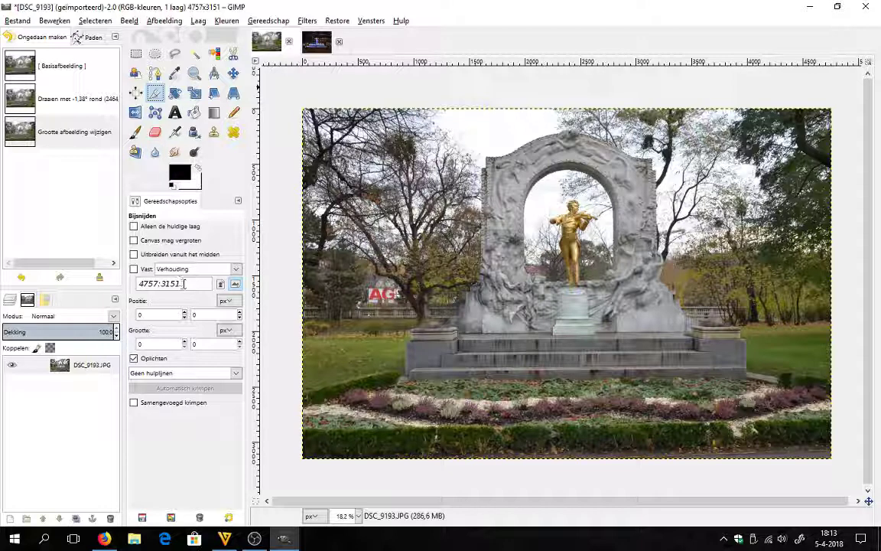
drag(185, 283, 136, 283)
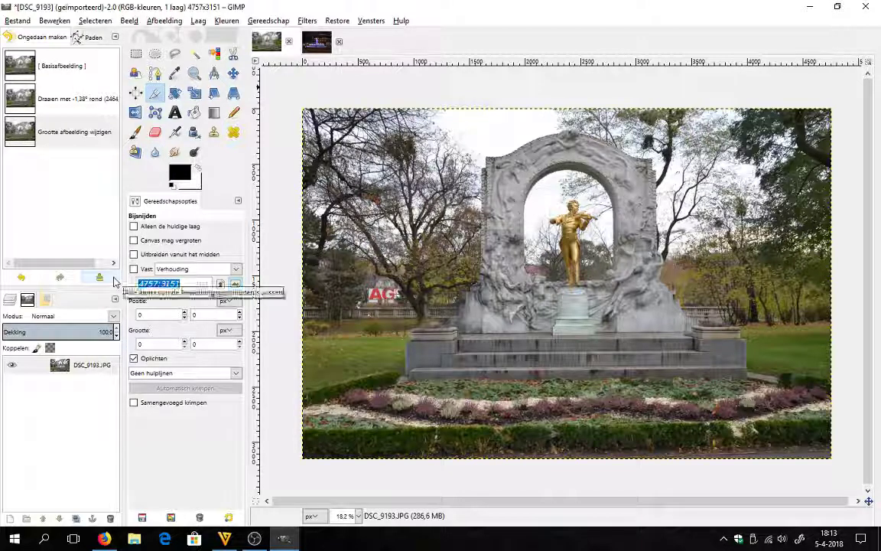
text(1:)
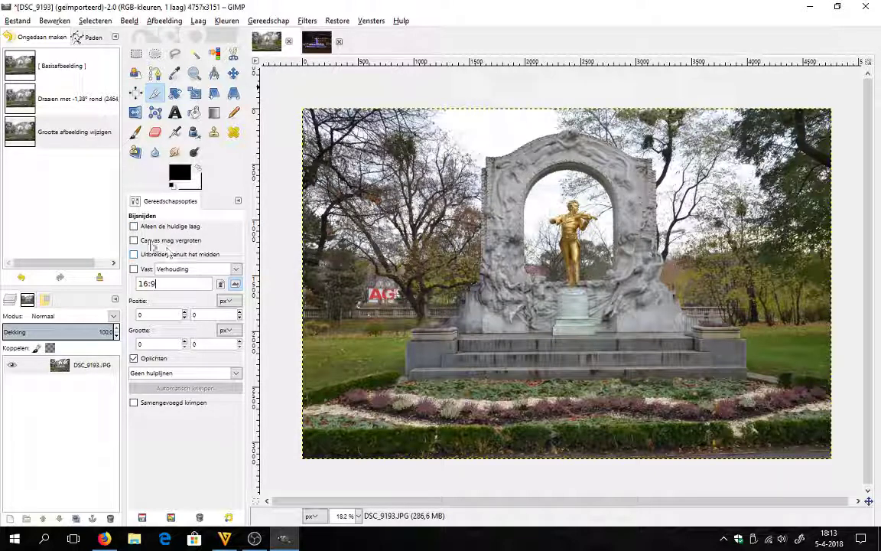
click(134, 268)
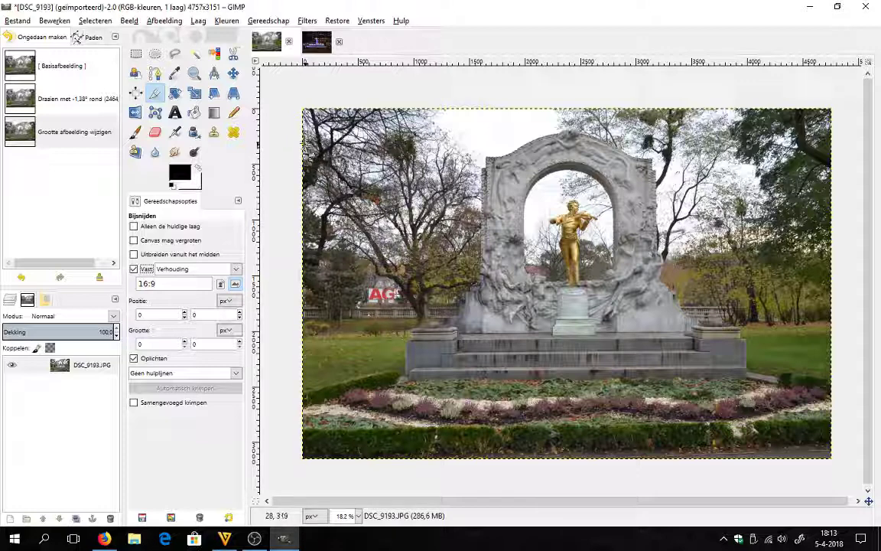
- Crop the statue photo to a full-width 16:9 frame of 4757×2676
drag(305, 143, 841, 417)
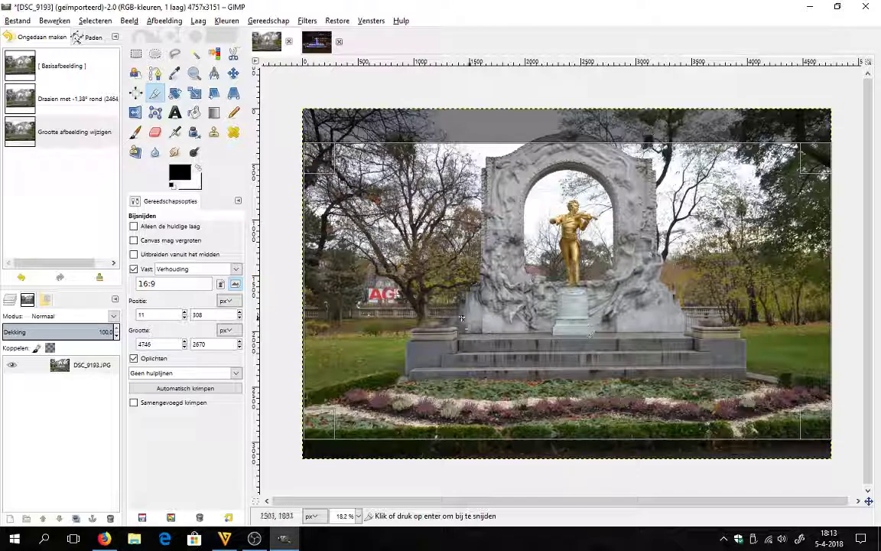
drag(305, 287, 308, 310)
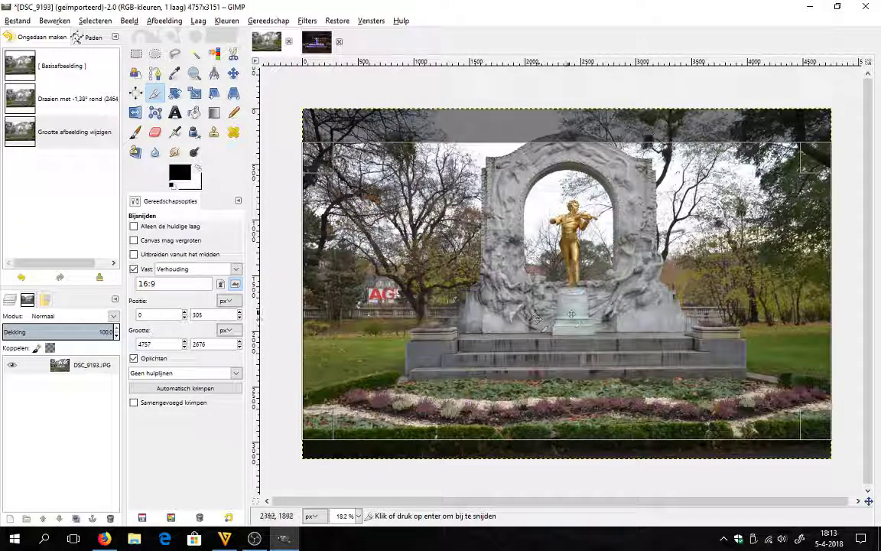
mouse_move(572, 340)
mouse_down()
mouse_move(579, 350)
mouse_move(581, 338)
mouse_up()
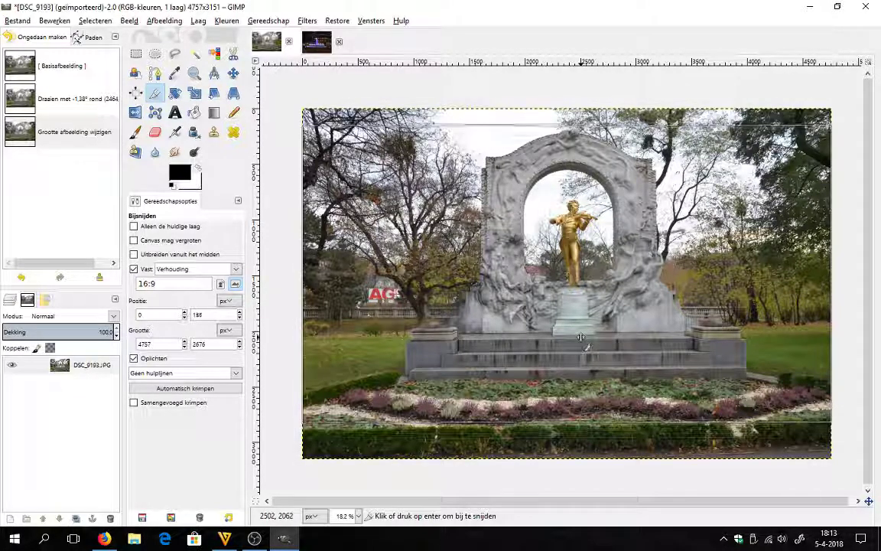
drag(580, 337, 580, 350)
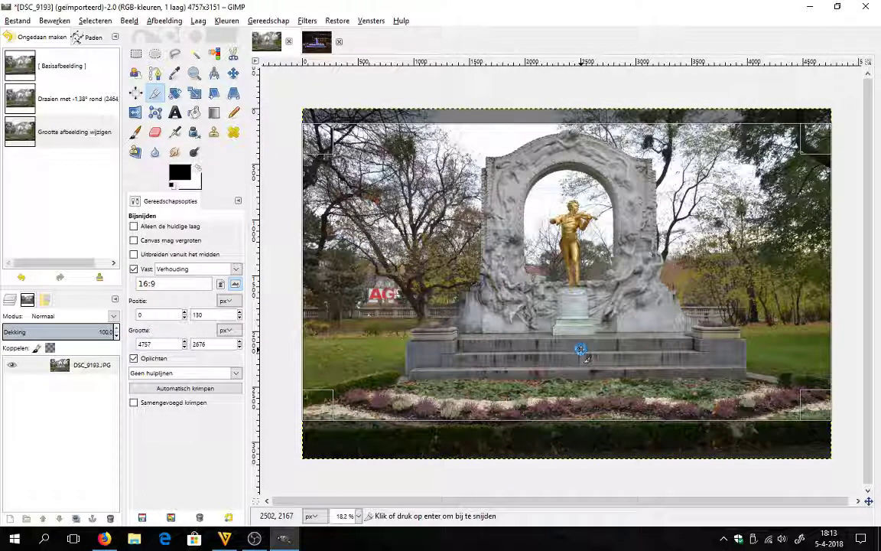
click(581, 350)
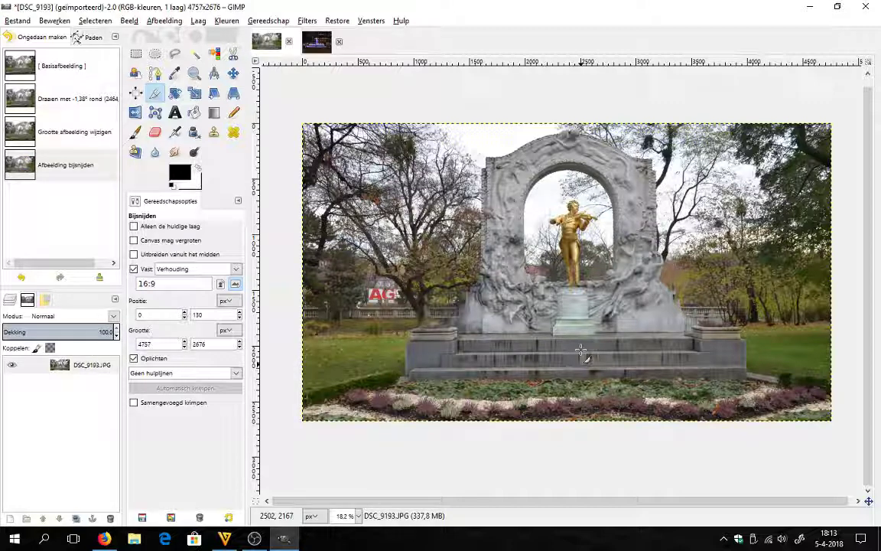
- Open the Bestand (File) menu
click(18, 20)
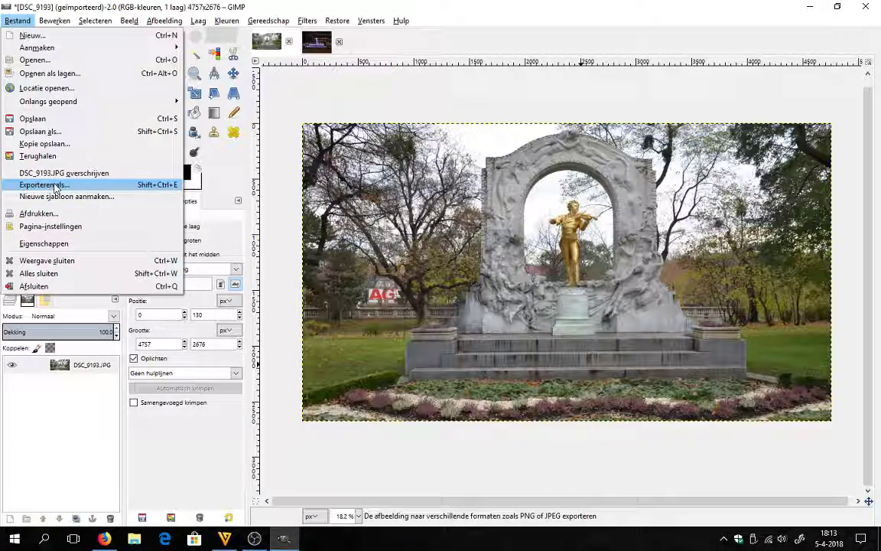
- Export the statue photo as DSC_9193a.JPG at JPEG quality 99
click(57, 189)
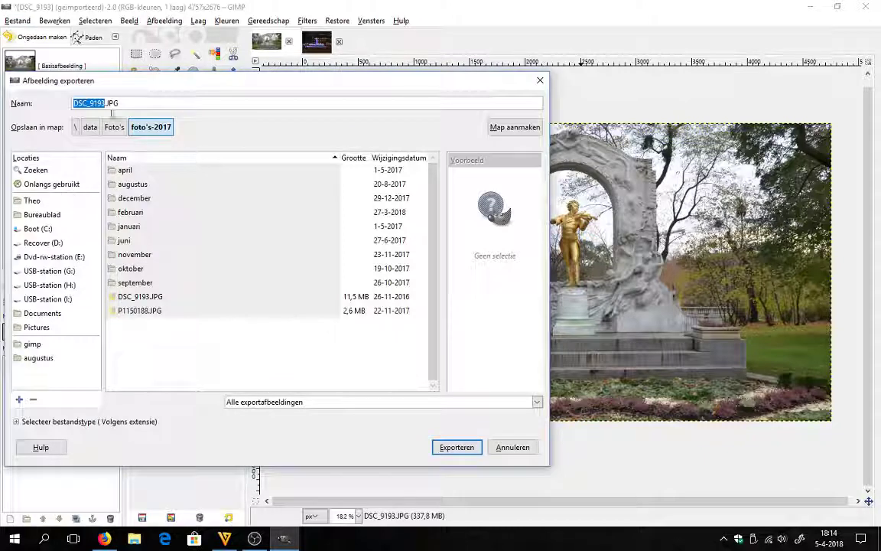
click(104, 102)
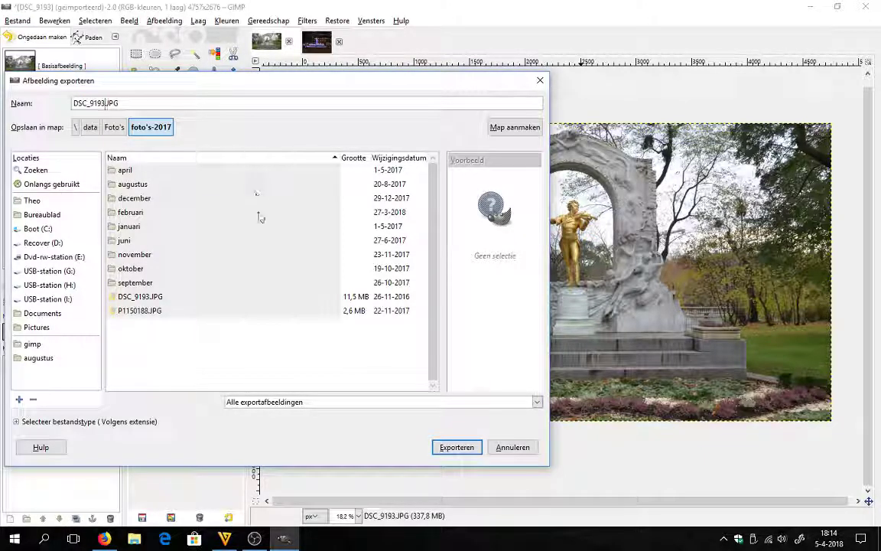
text(a)
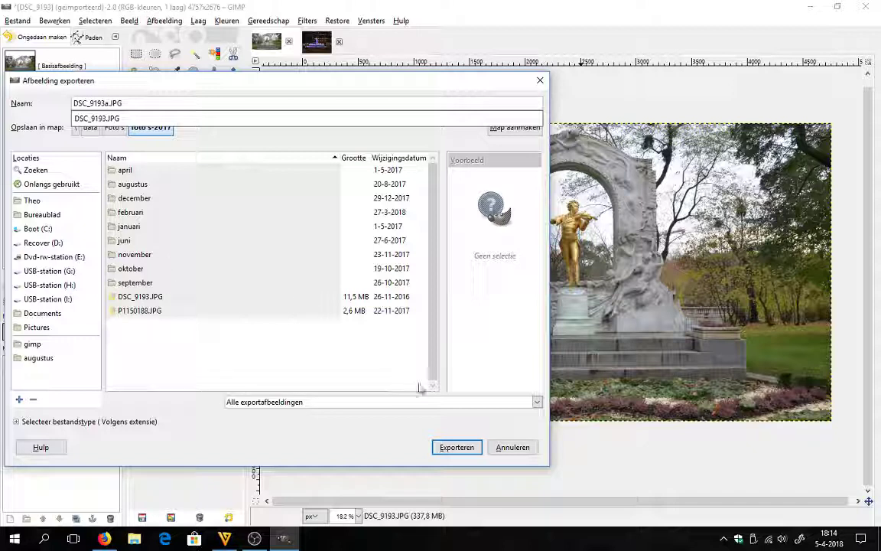
click(459, 449)
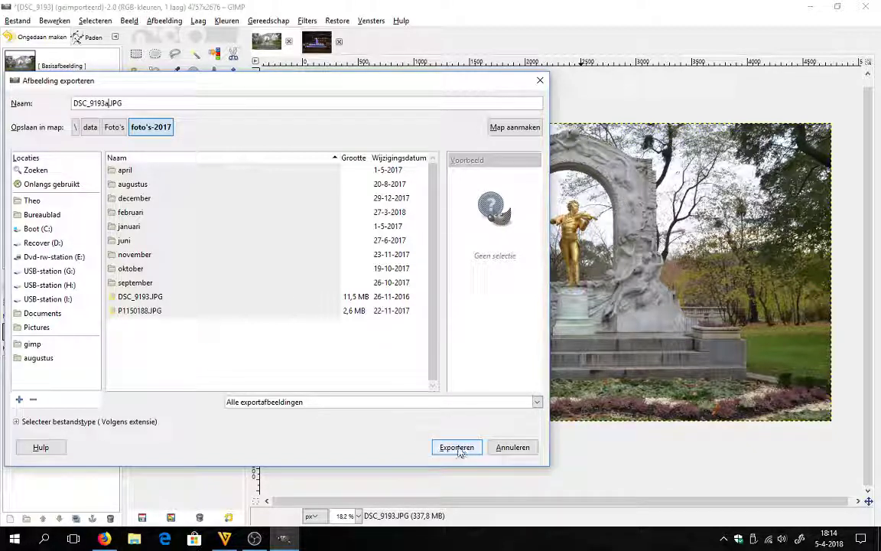
click(459, 448)
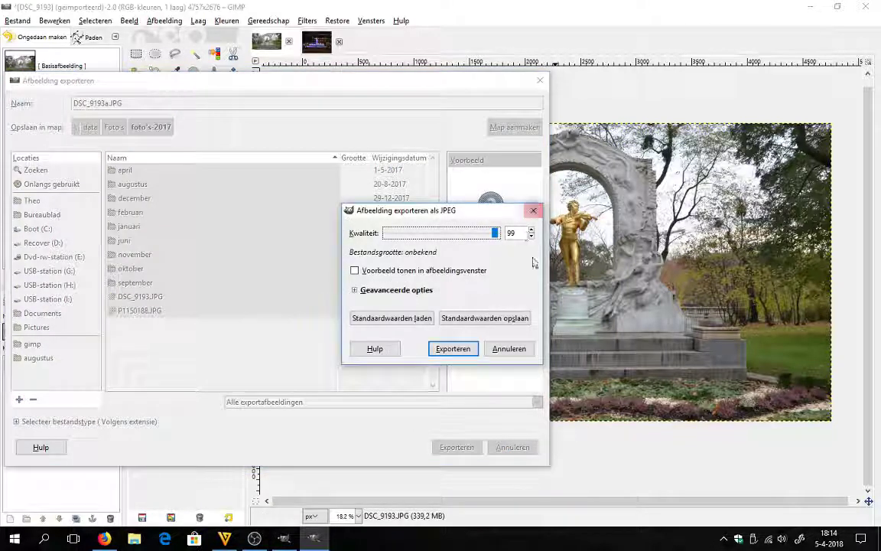
click(454, 350)
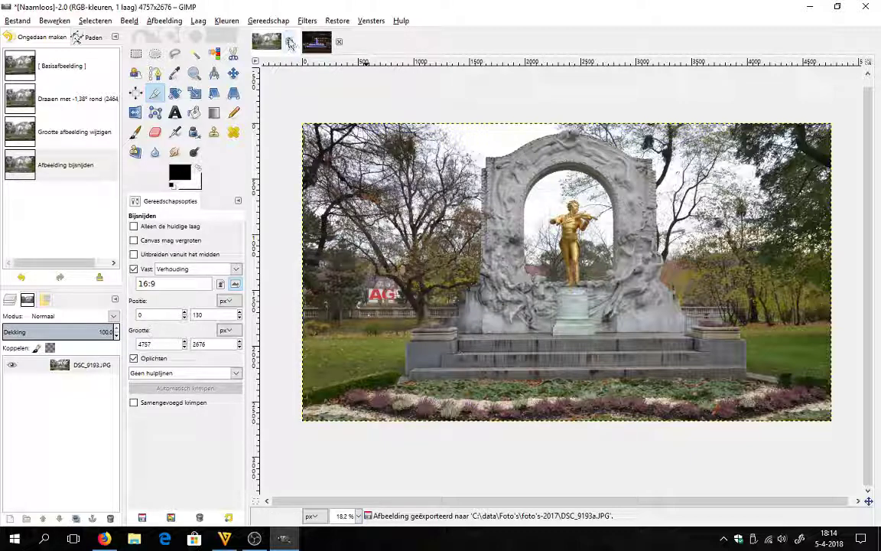
- Close the statue image, discarding its unsaved changes
click(289, 42)
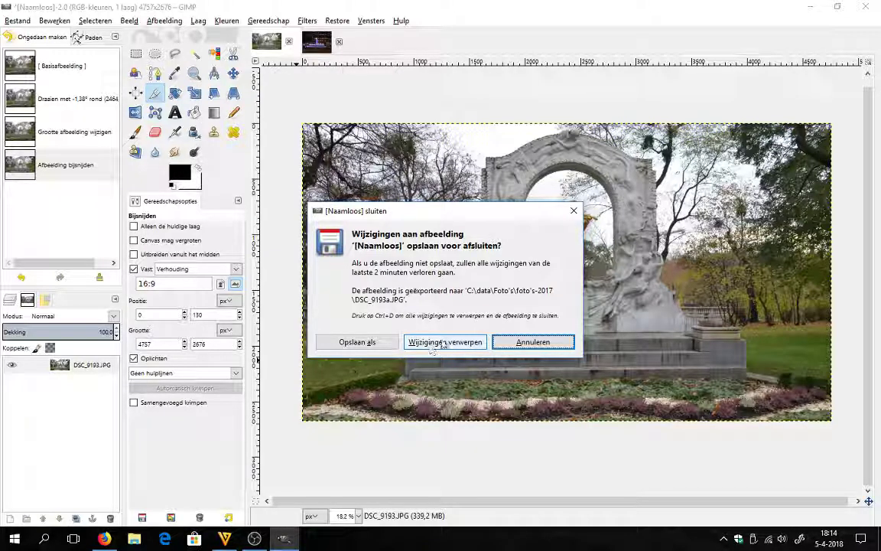
click(448, 345)
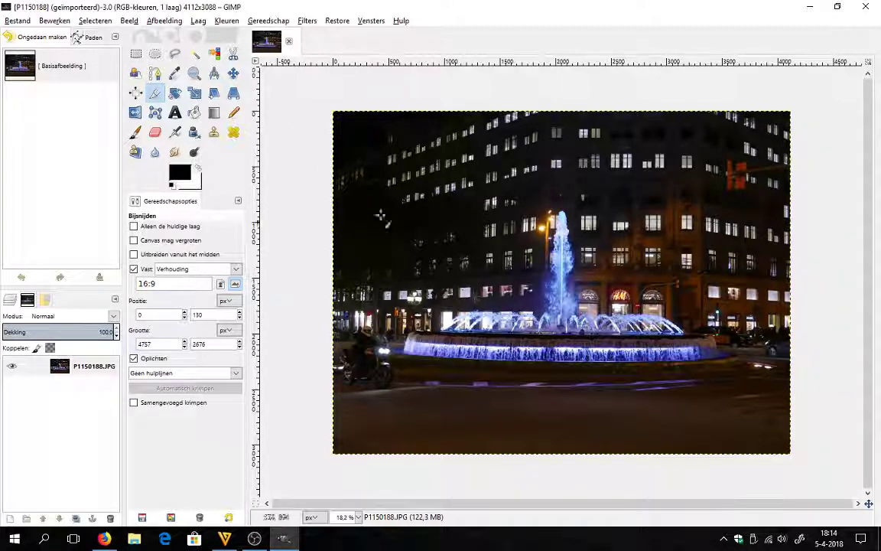
- Frame the night fountain in a centred 16:9 crop and crop to 3661×2059
drag(335, 168, 791, 371)
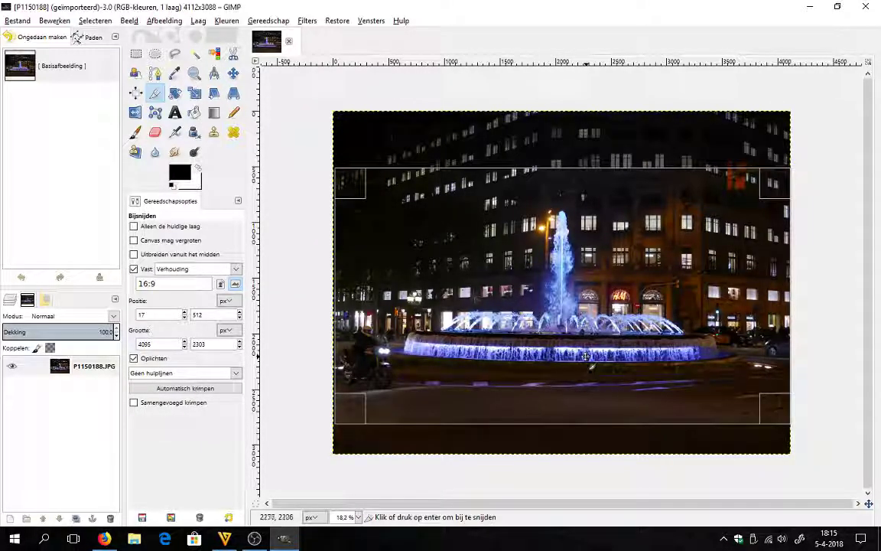
drag(573, 346, 573, 340)
drag(360, 406, 342, 397)
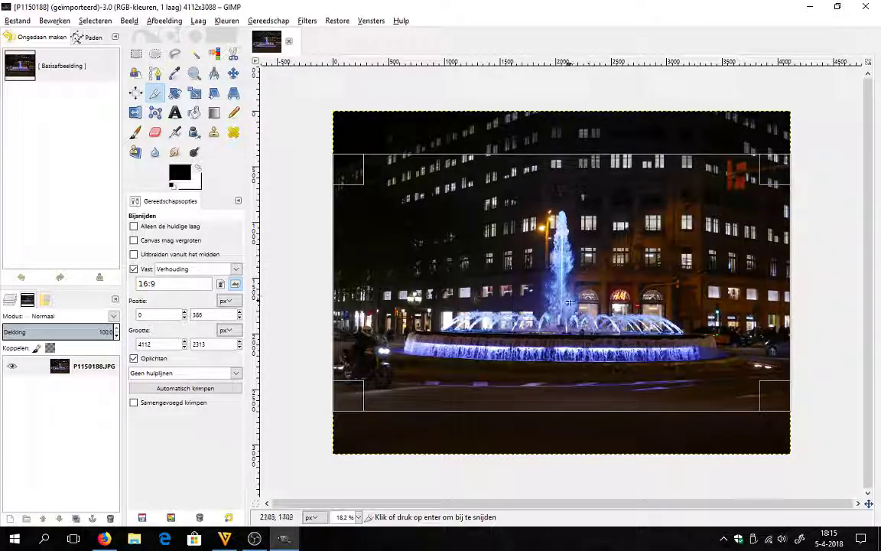
drag(775, 170, 730, 195)
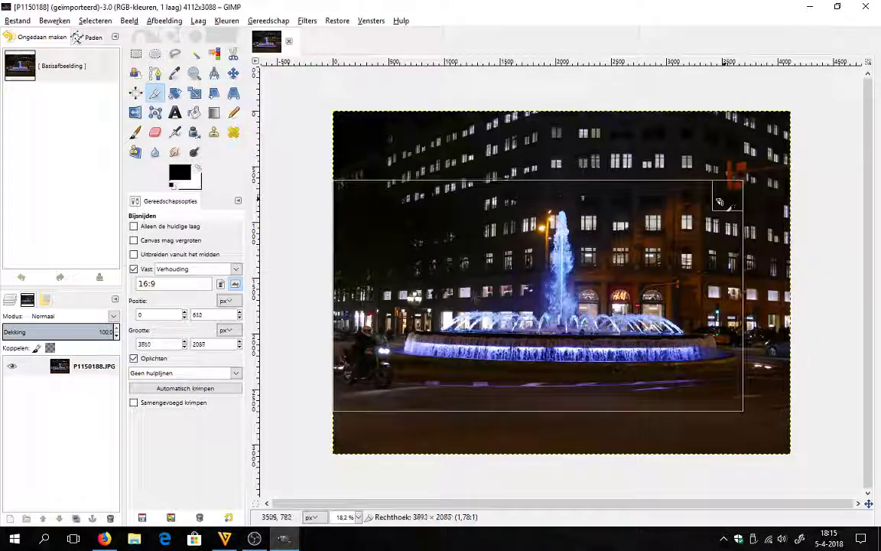
drag(558, 283, 585, 281)
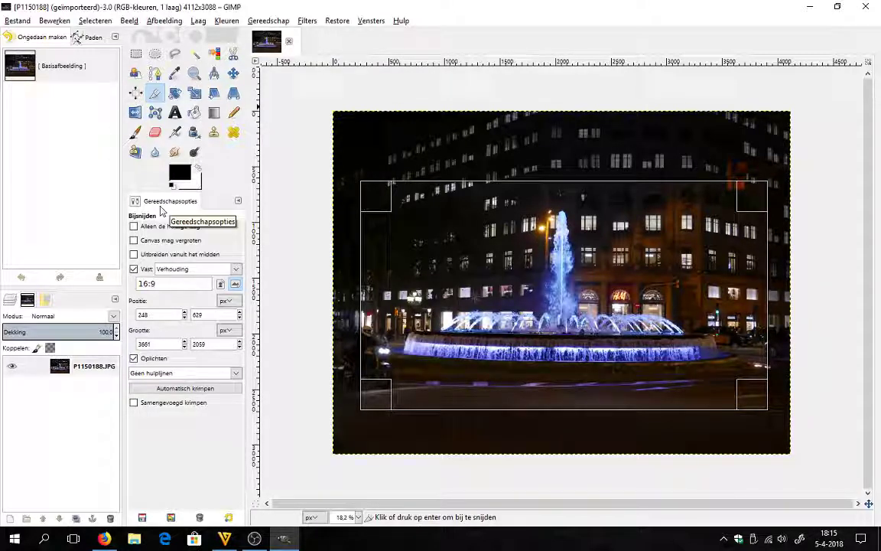
key(Return)
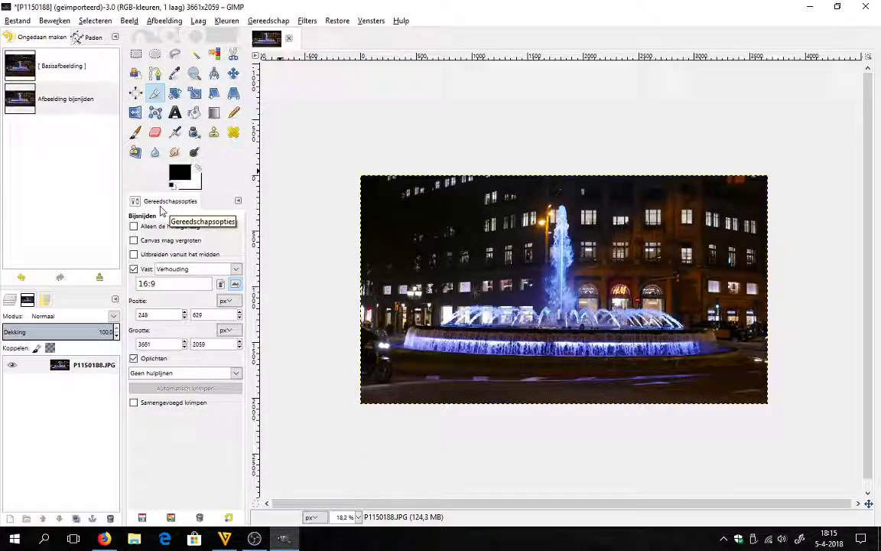